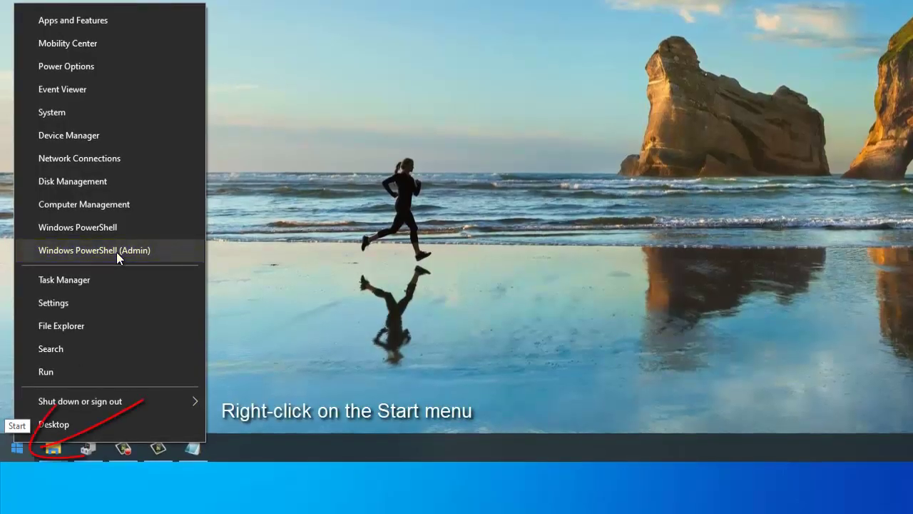
- Run the reg.exe add command from Notepad in an admin PowerShell to create EnumDevice1 = 1 under atapi\Controller0
left_click(117, 253)
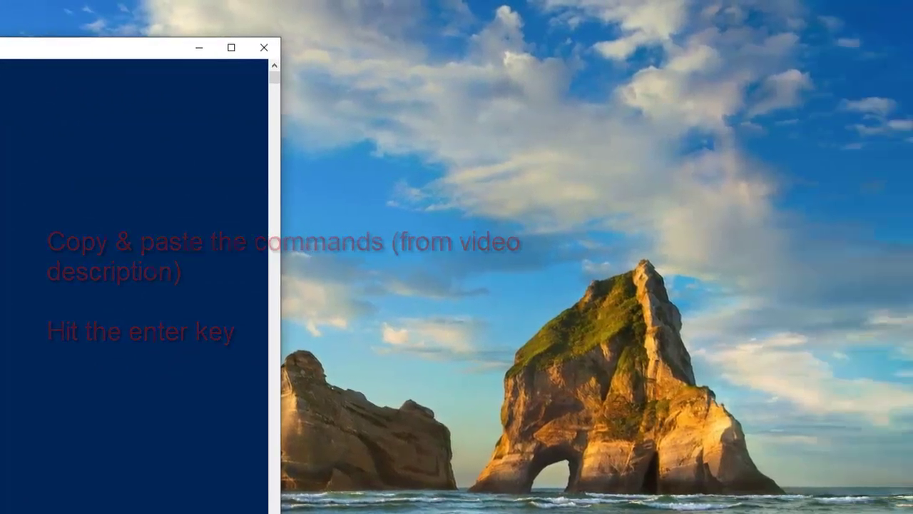
key("alt+Tab")
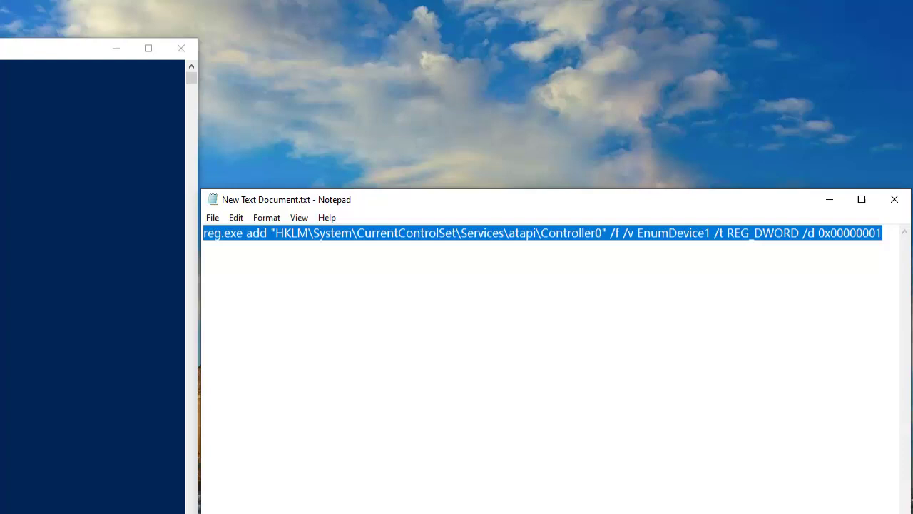
right_click(528, 238)
left_click(563, 283)
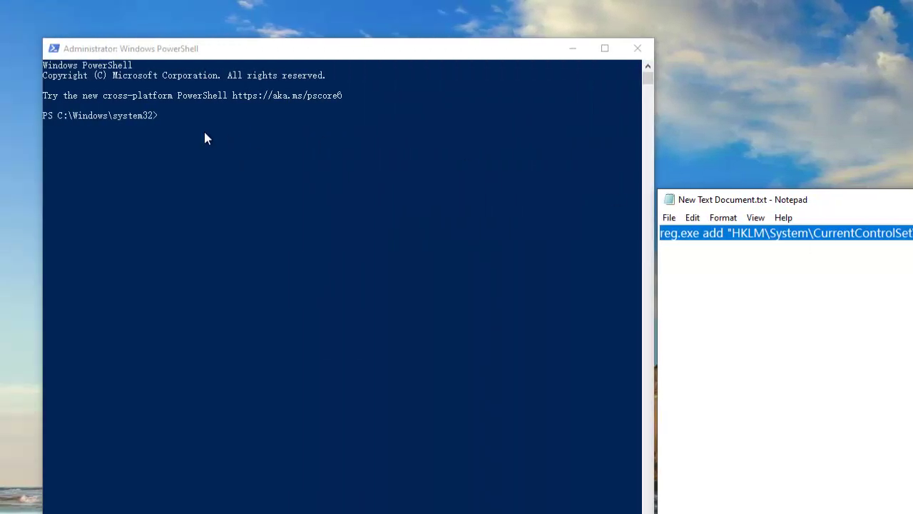
left_click(167, 126)
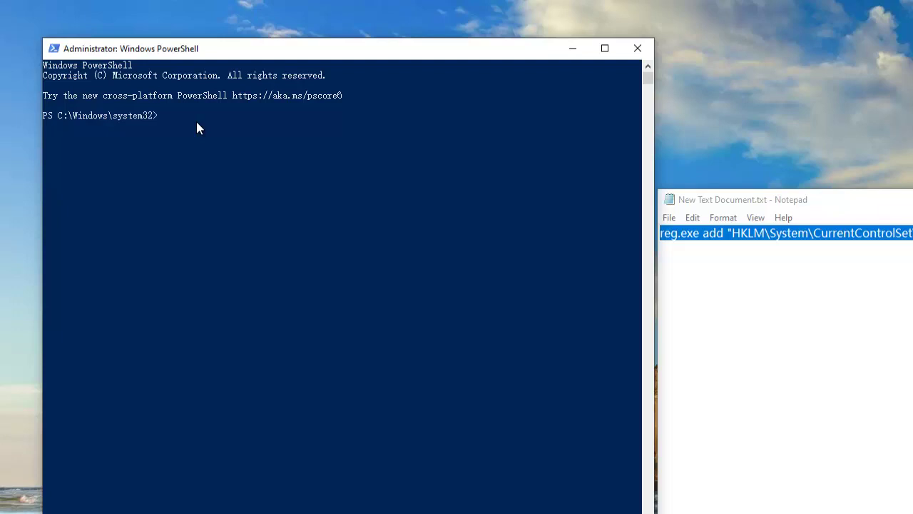
right_click(198, 124)
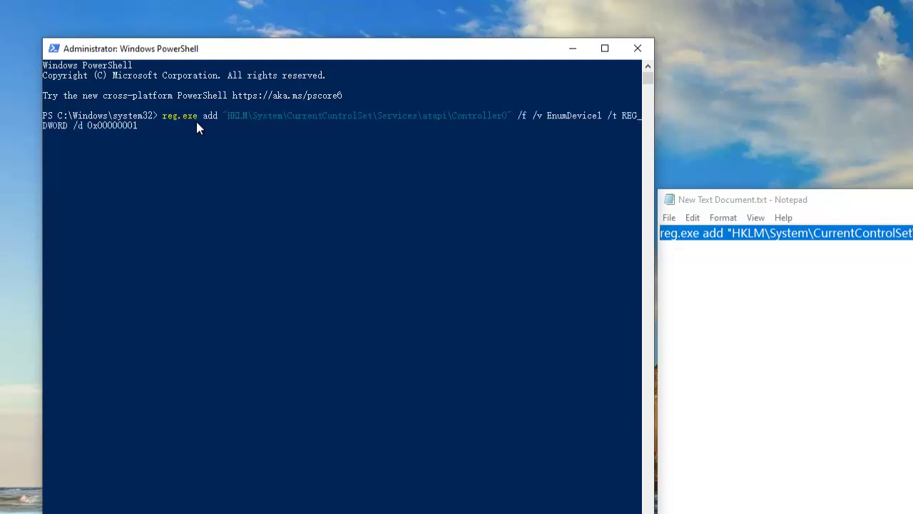
key("Return")
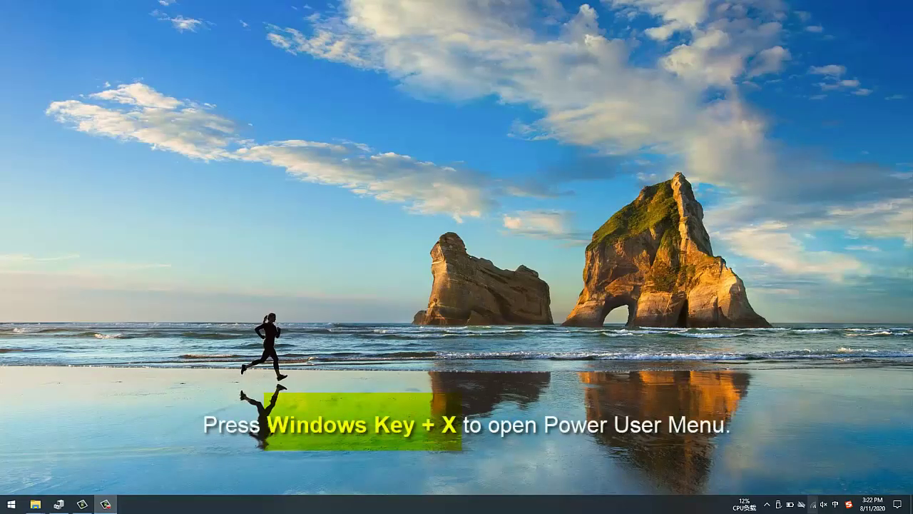
- Open Device Manager and turn on Show hidden devices
key("super+x")
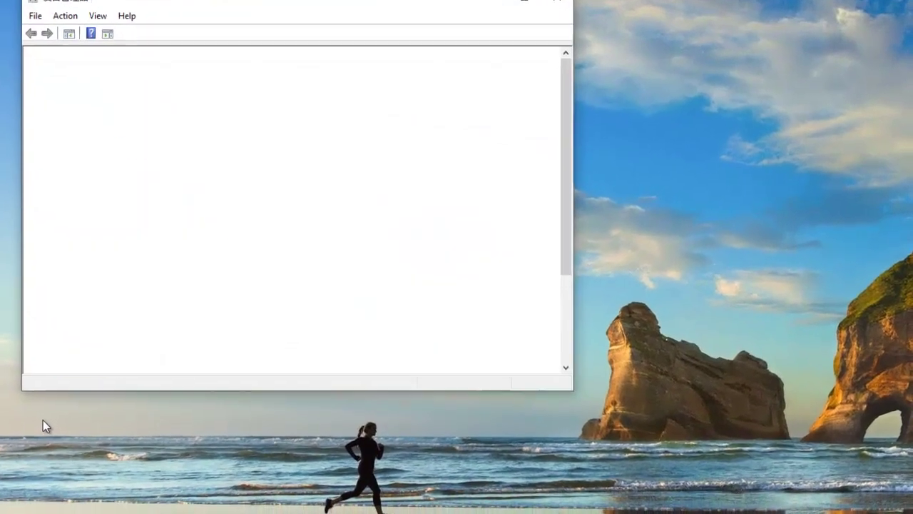
left_click(97, 14)
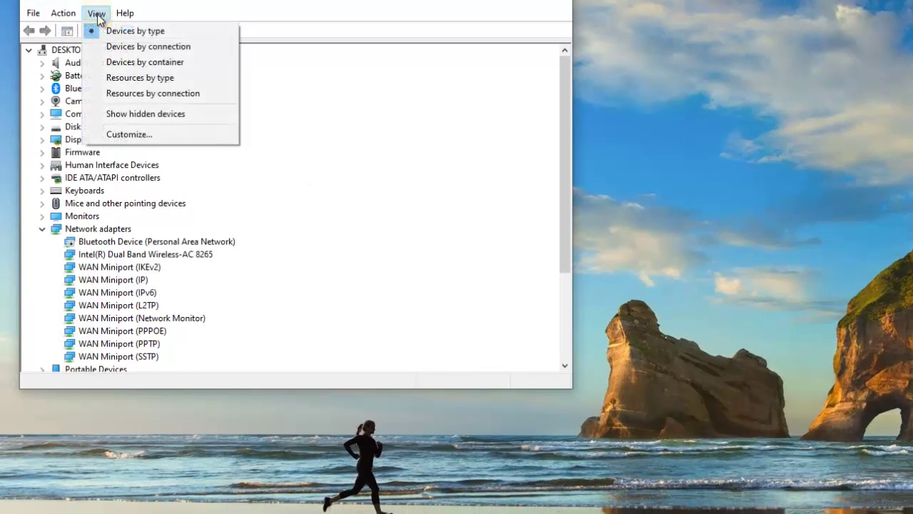
left_click(137, 114)
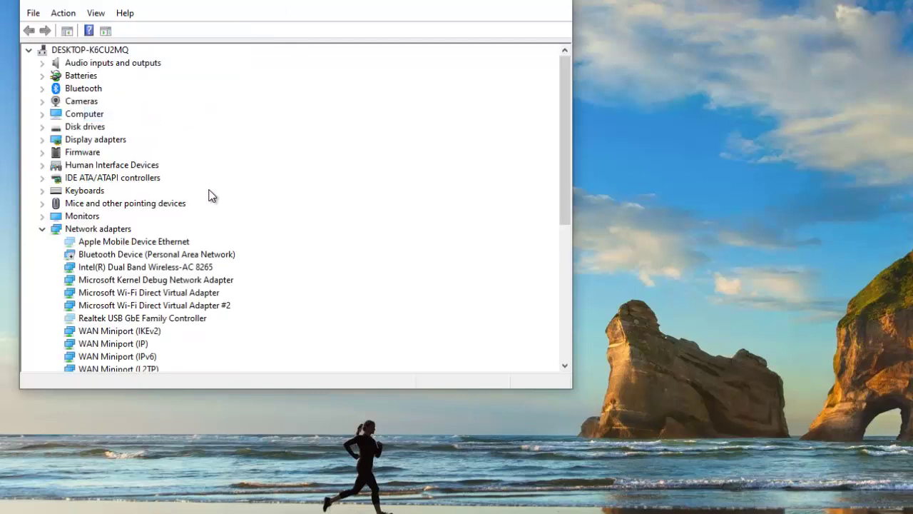
- Uninstall the Standard SATA AHCI Controller under IDE ATA/ATAPI controllers
left_click(143, 178)
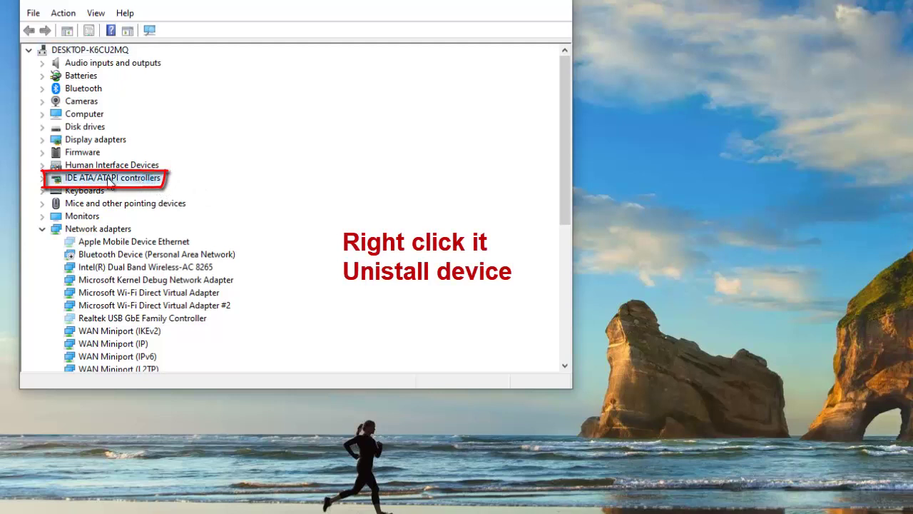
double_click(57, 182)
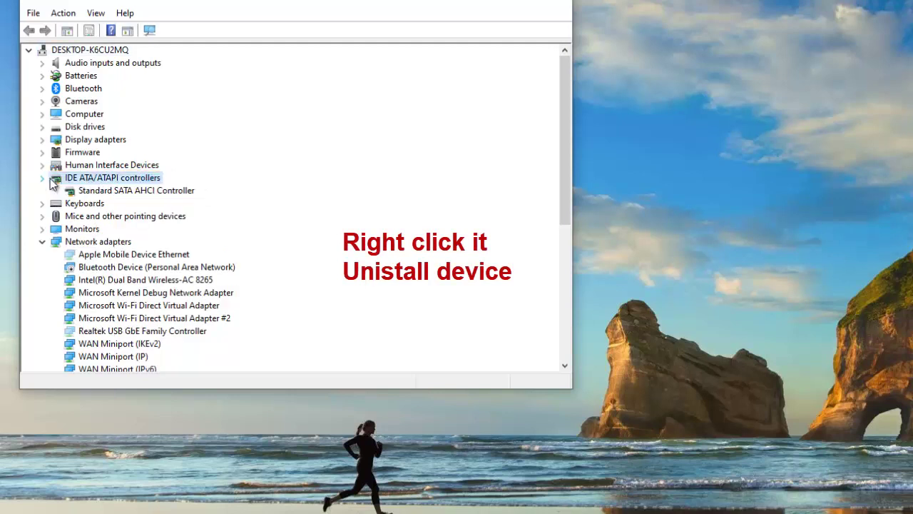
right_click(139, 191)
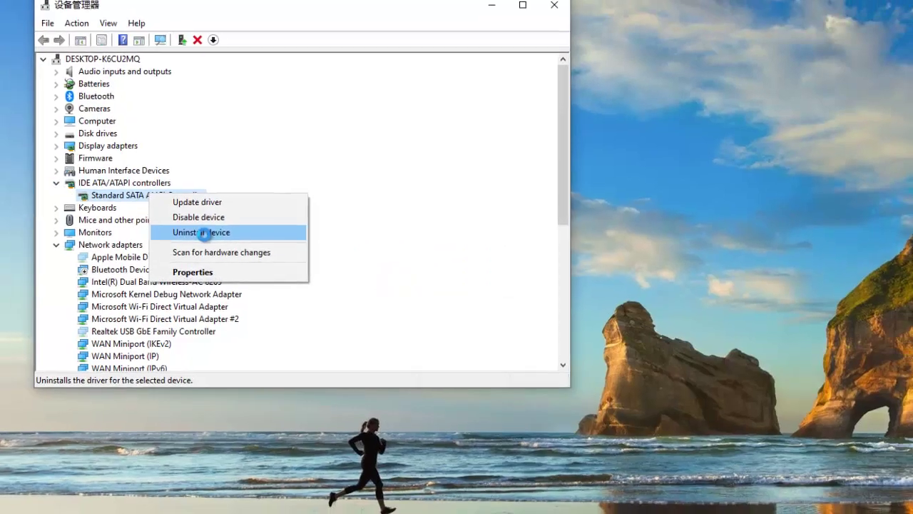
left_click(191, 229)
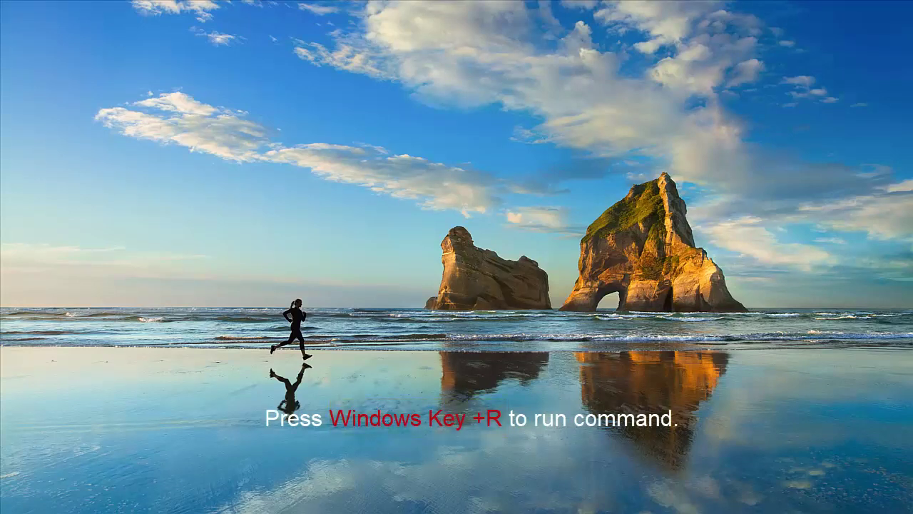
- Launch regedit and navigate to HKEY_LOCAL_MACHINE\SYSTEM down to the atapi service key
key("super+r")
type("regedit")
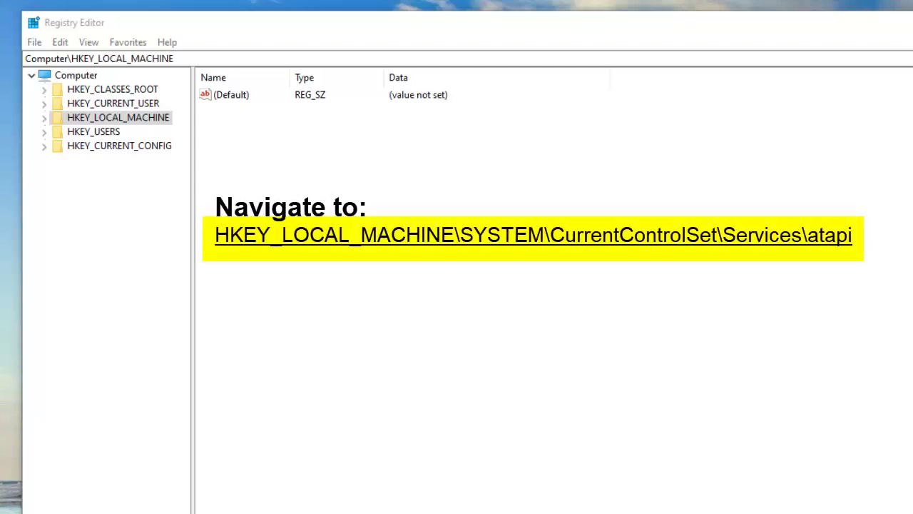
left_click(45, 118)
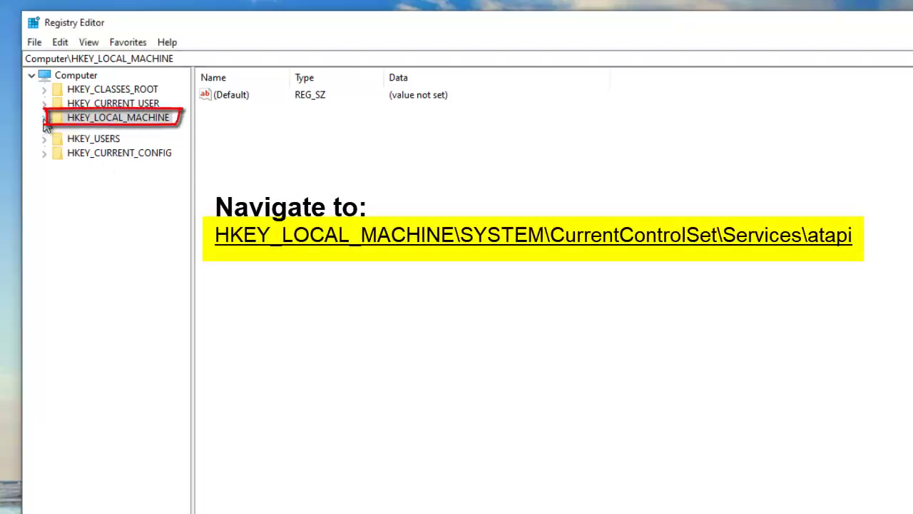
left_click(58, 203)
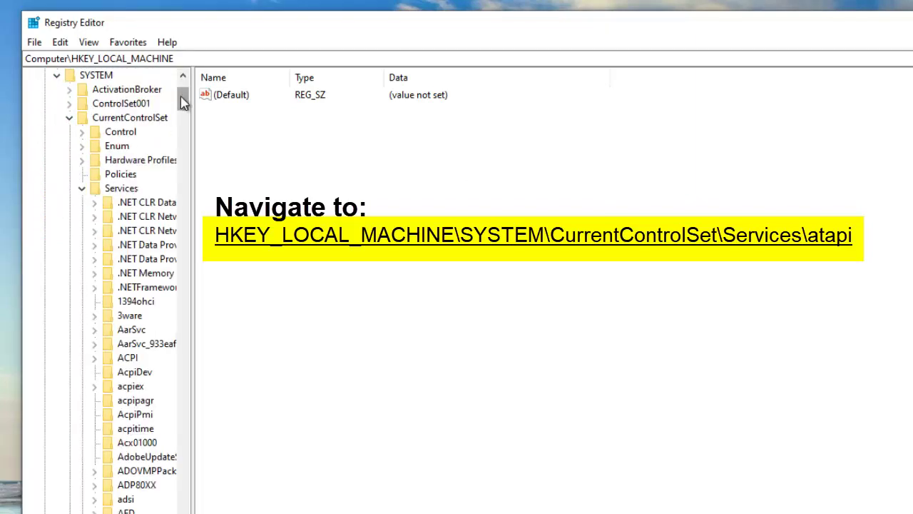
left_click_drag(183, 102, 196, 143)
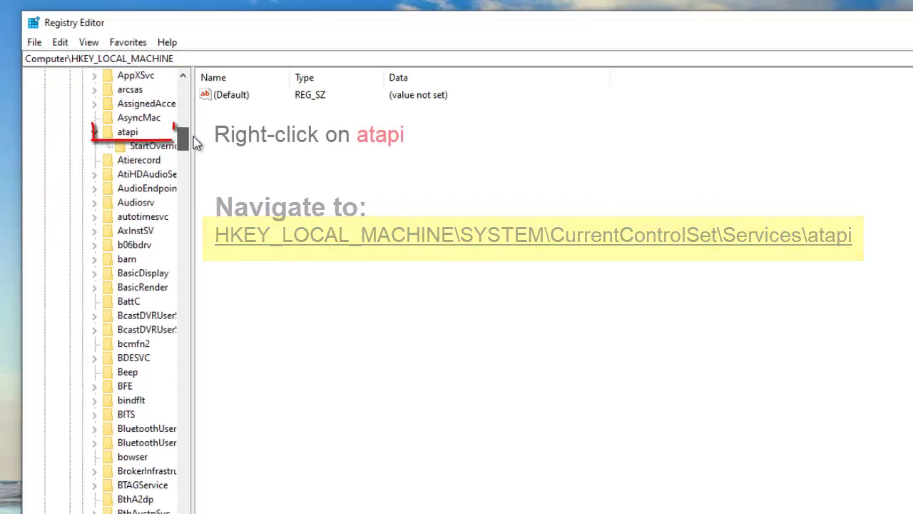
- Create a new key named Controller0 under atapi
right_click(125, 135)
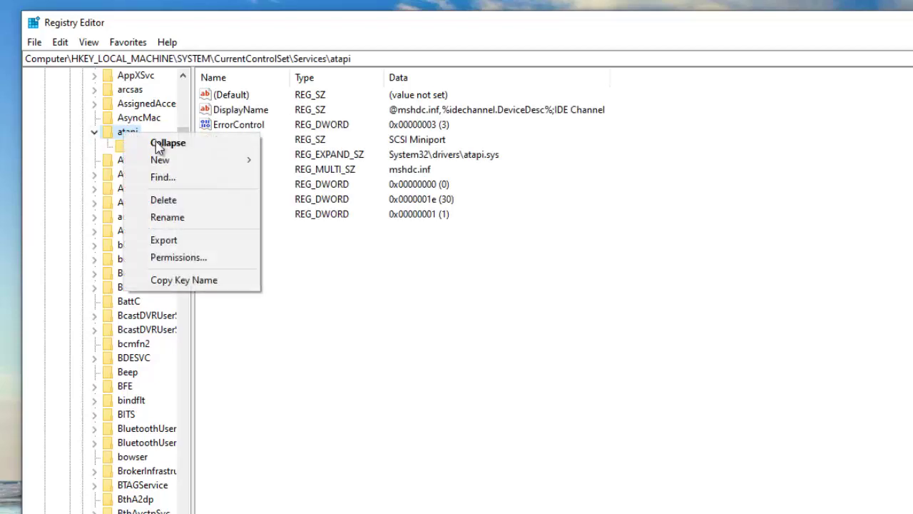
mouse_move(161, 164)
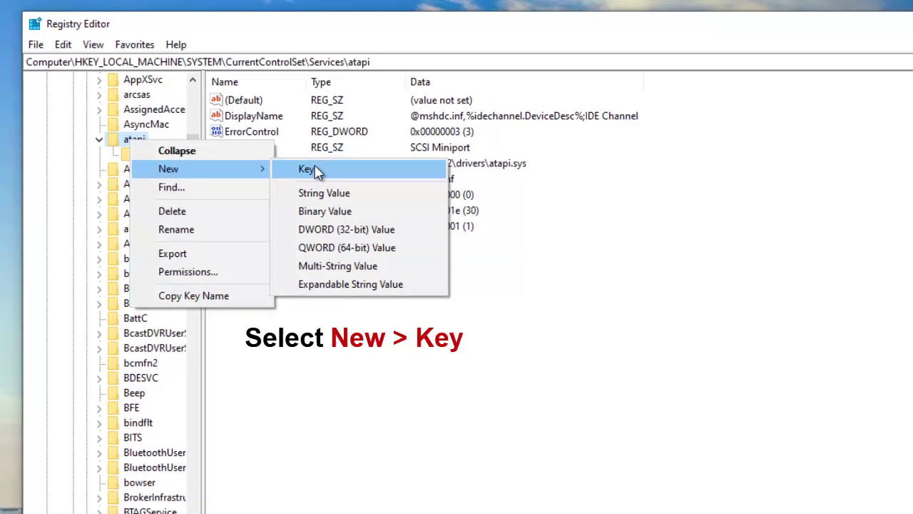
left_click(298, 161)
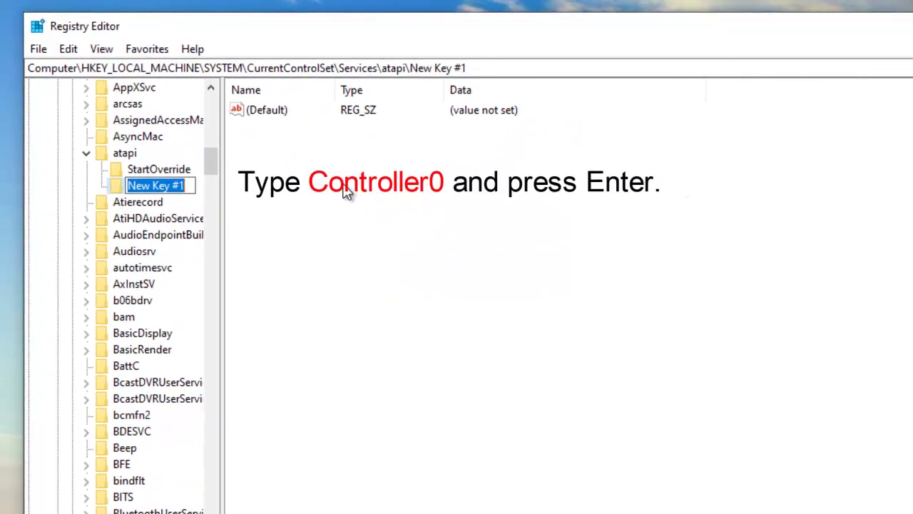
type("Co")
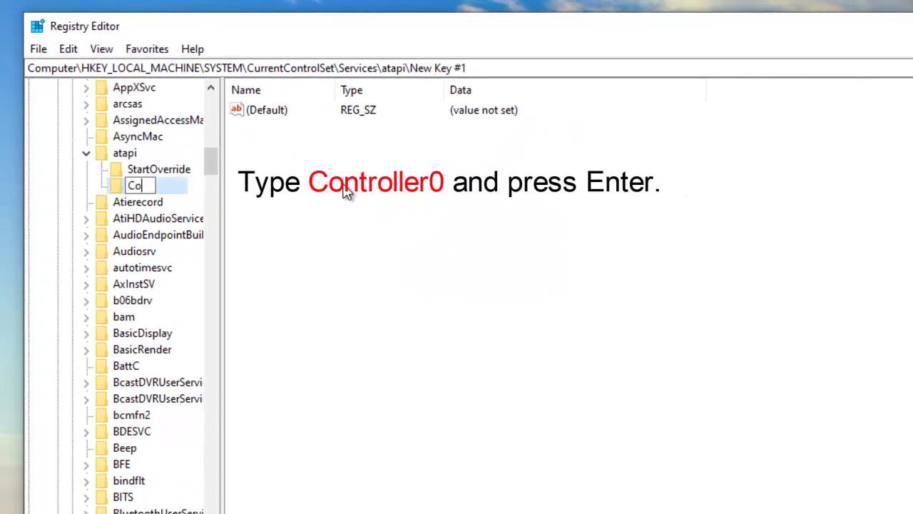
type("ntroller0")
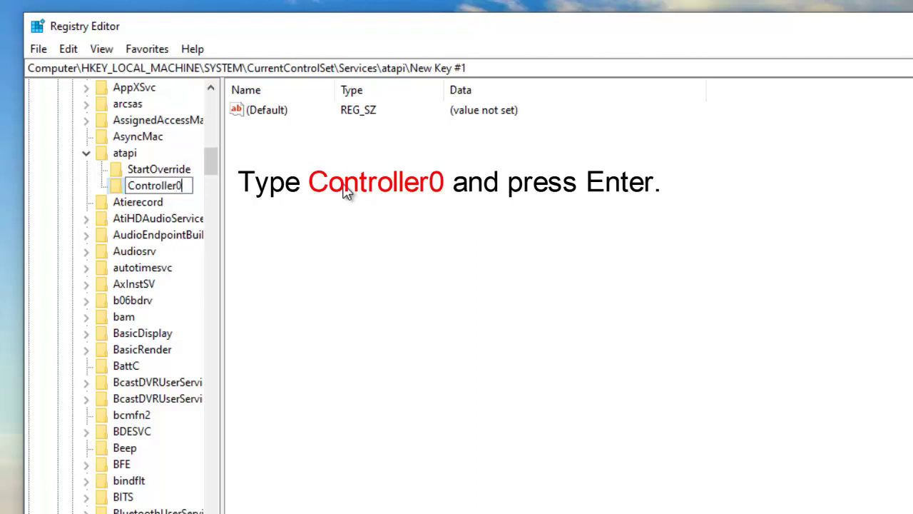
key("Return")
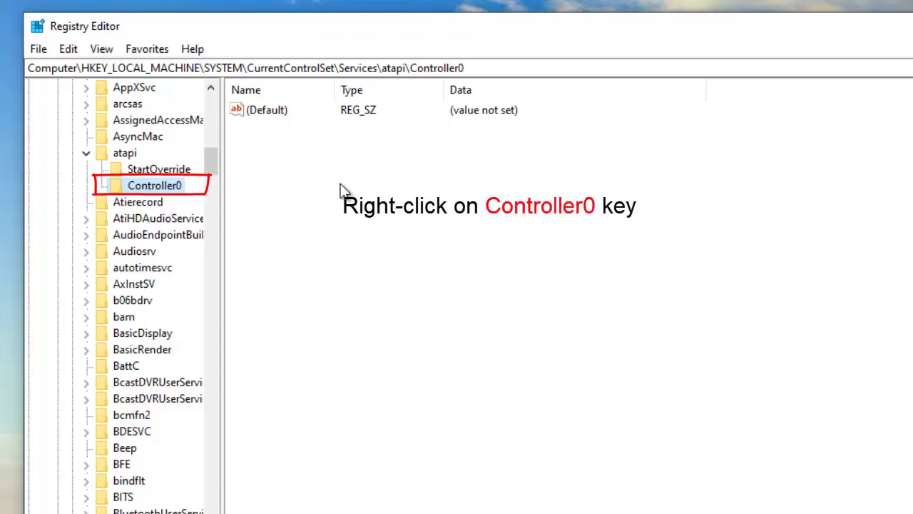
- Add a DWORD (32-bit) value EnumDevice1 to Controller0 and change its data from 0 to 1
right_click(148, 189)
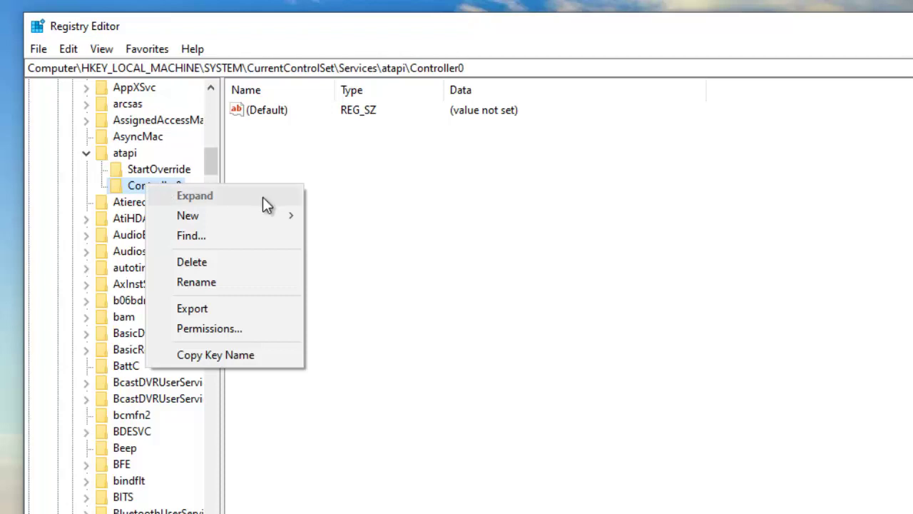
mouse_move(289, 219)
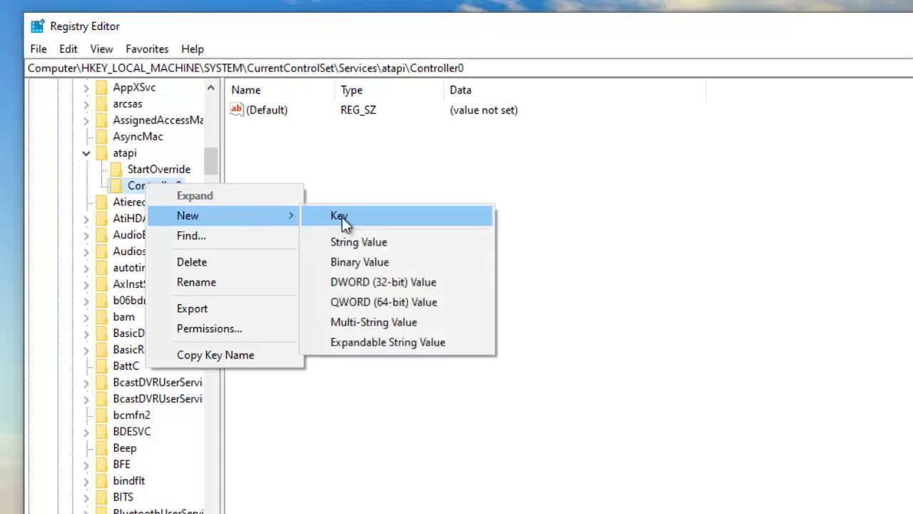
left_click(426, 286)
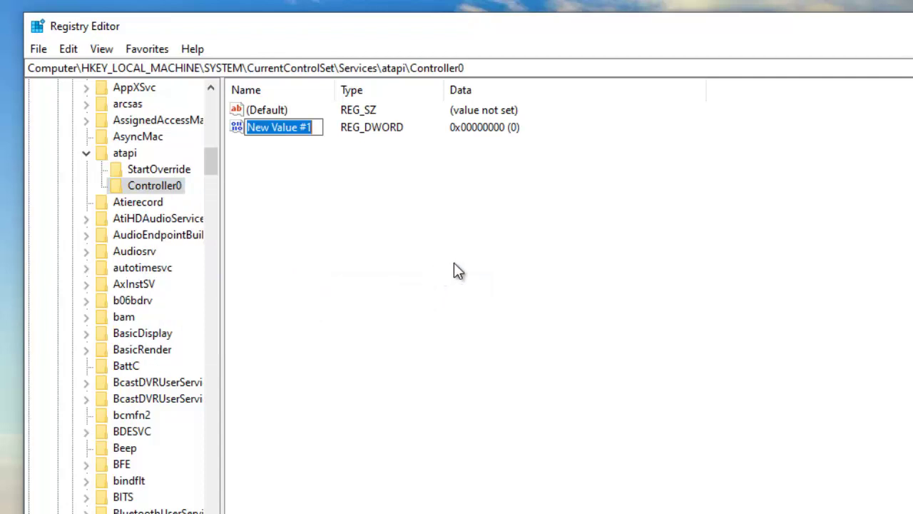
type("E")
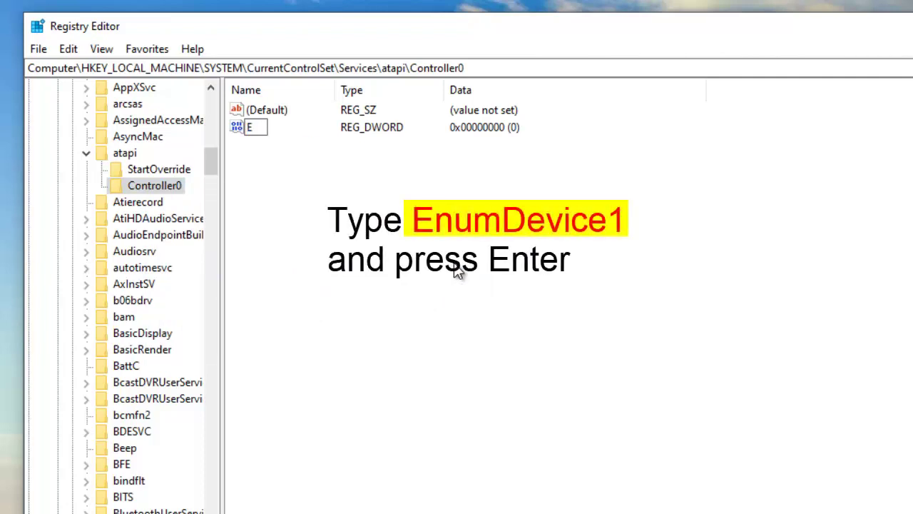
type("numDevice1")
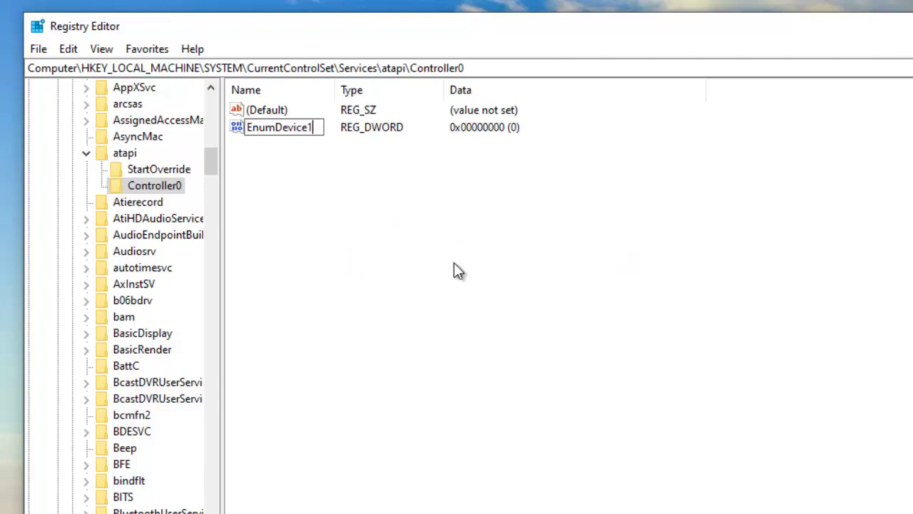
key("Return")
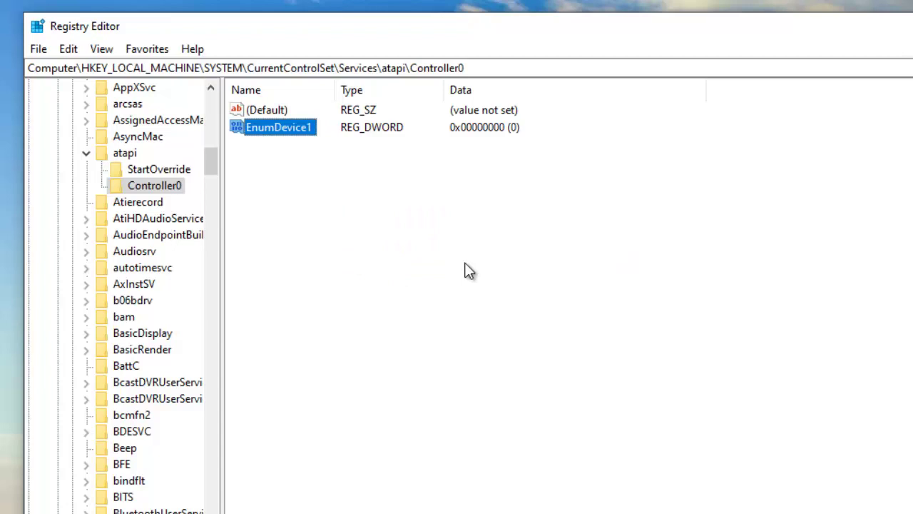
double_click(278, 127)
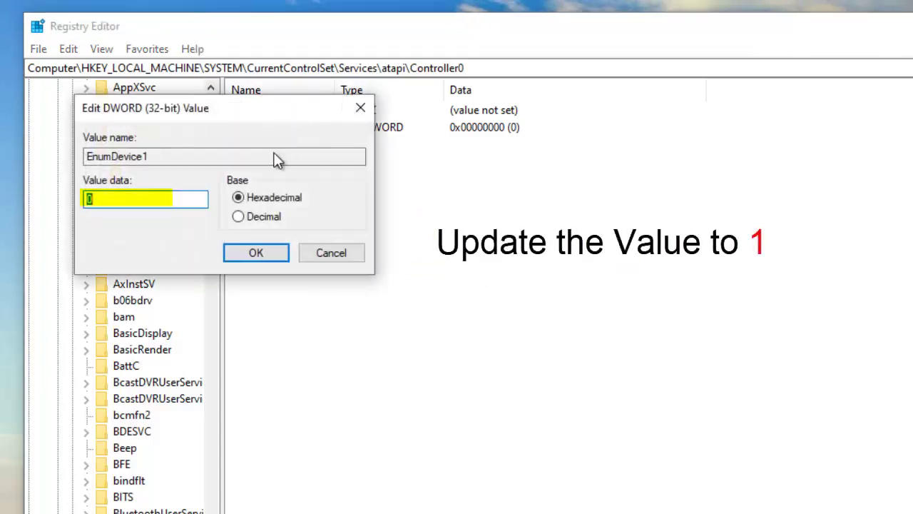
left_click_drag(115, 201, 55, 202)
left_click(265, 249)
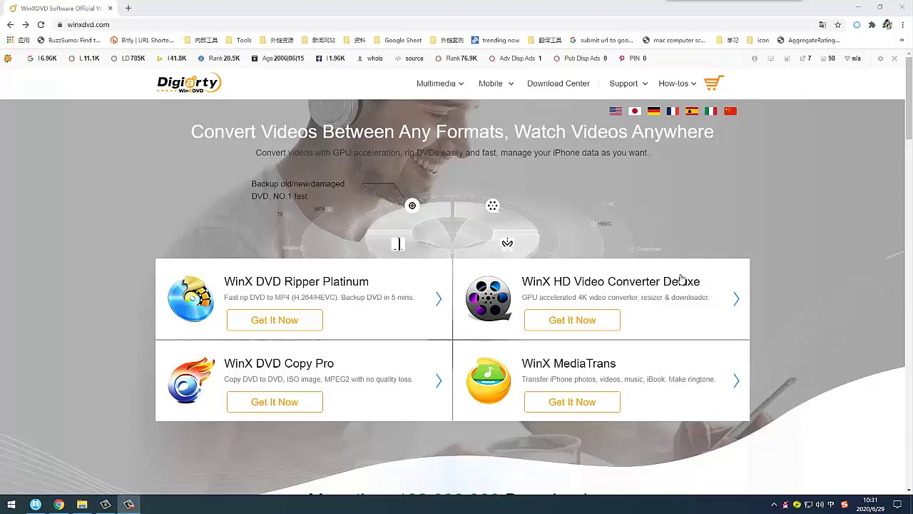
- Open the WinX DVD Ripper Platinum product page on winxdvd.com
left_click(269, 325)
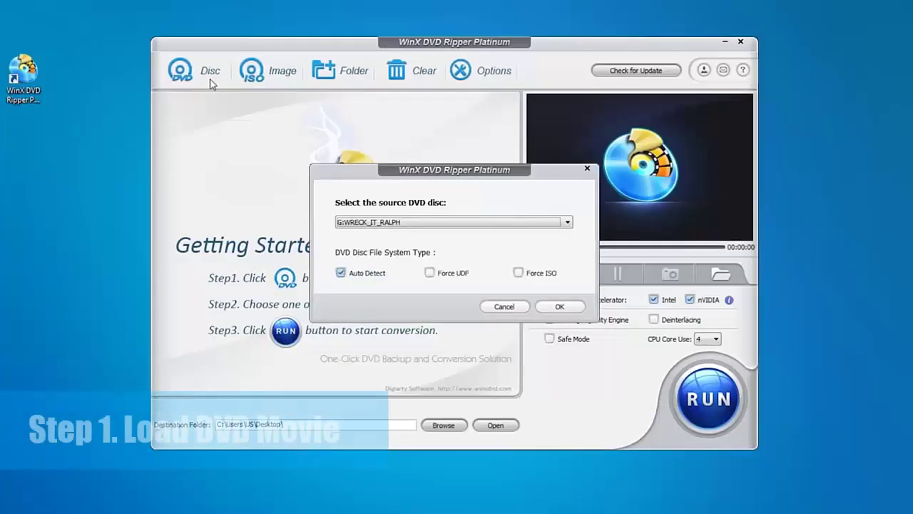
- Load the G:WRECK_IT_RALPH disc, pick General Profiles > MP4 Video, and start ripping Title1
left_click(559, 306)
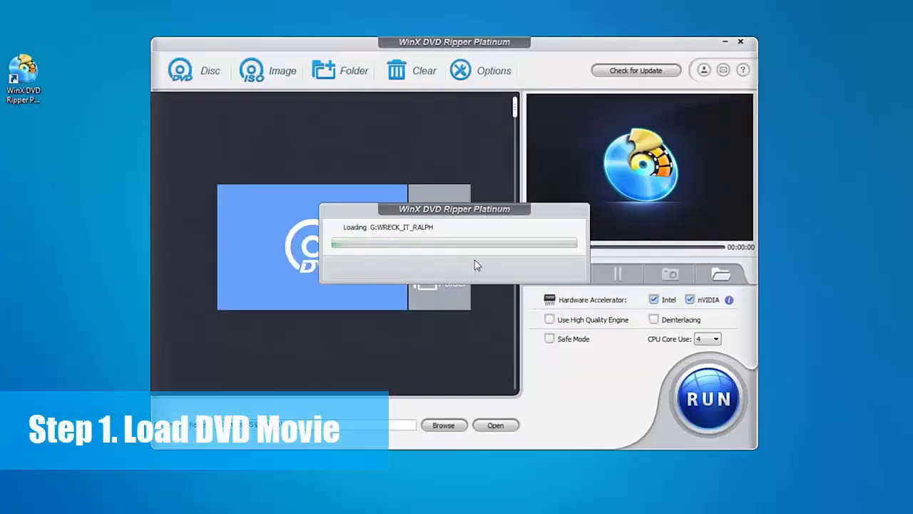
scroll(286, 207, "down", 8)
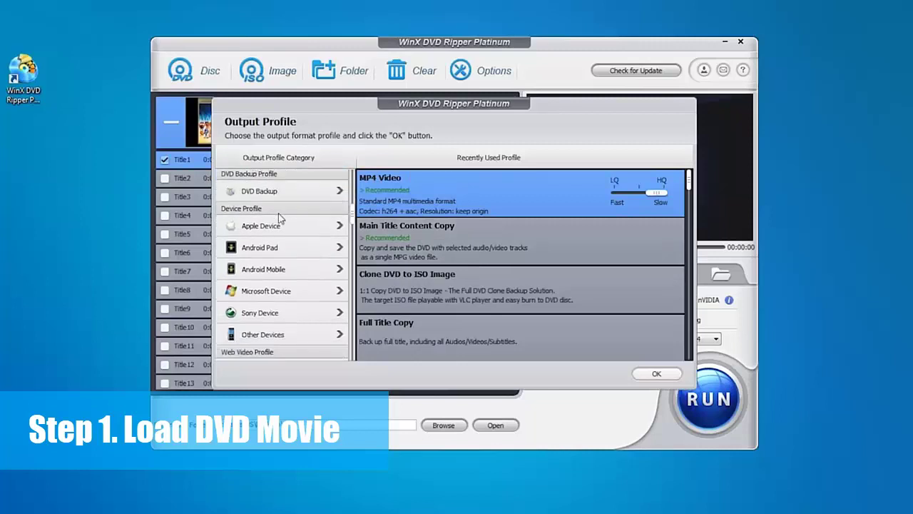
scroll(280, 218, "up", 8)
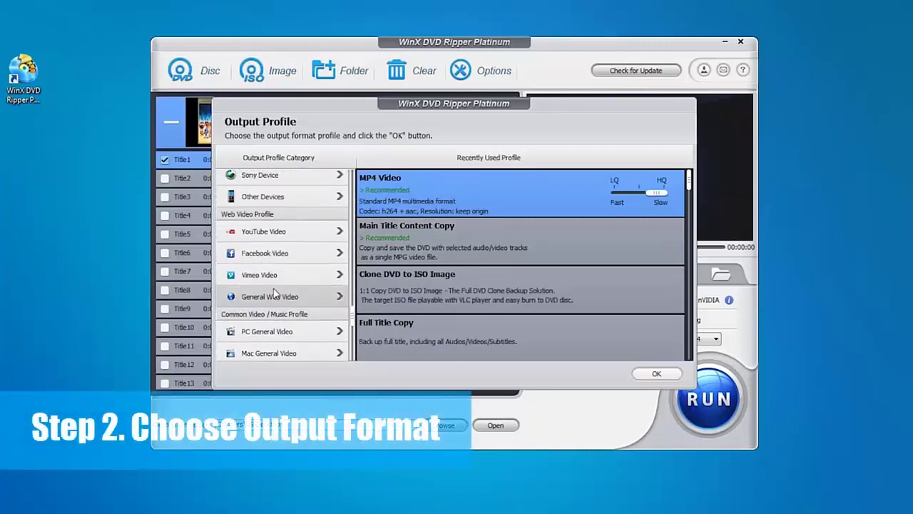
left_click(280, 207)
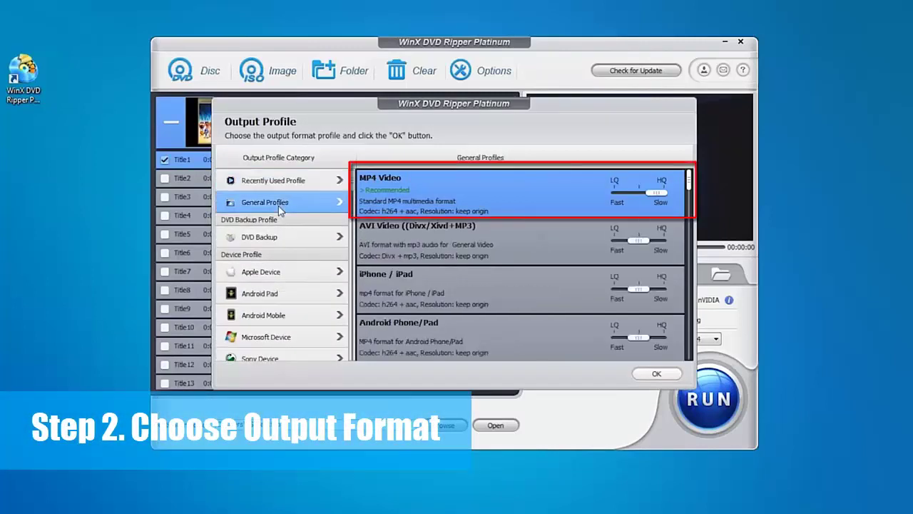
left_click(657, 373)
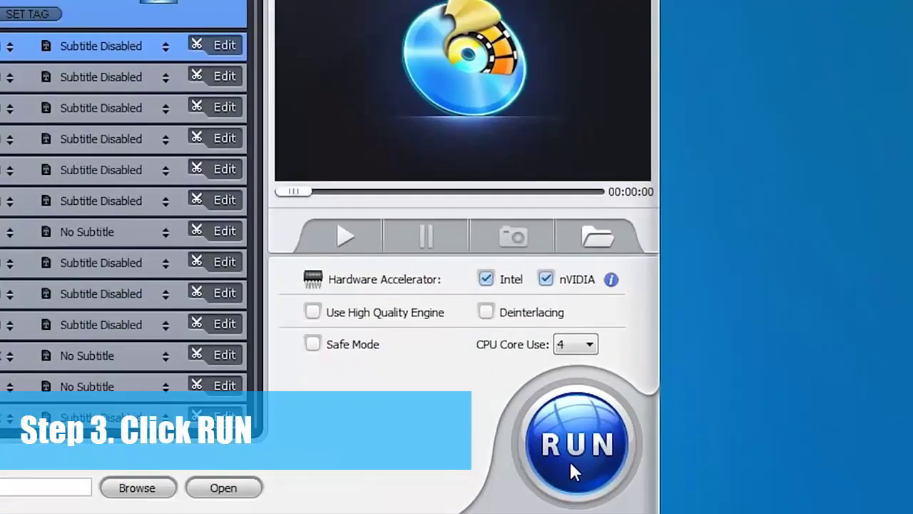
left_click(742, 437)
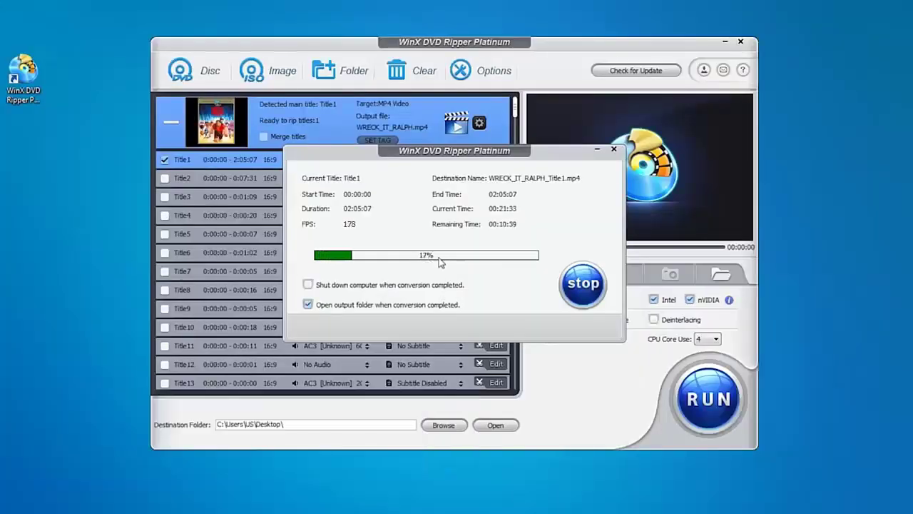